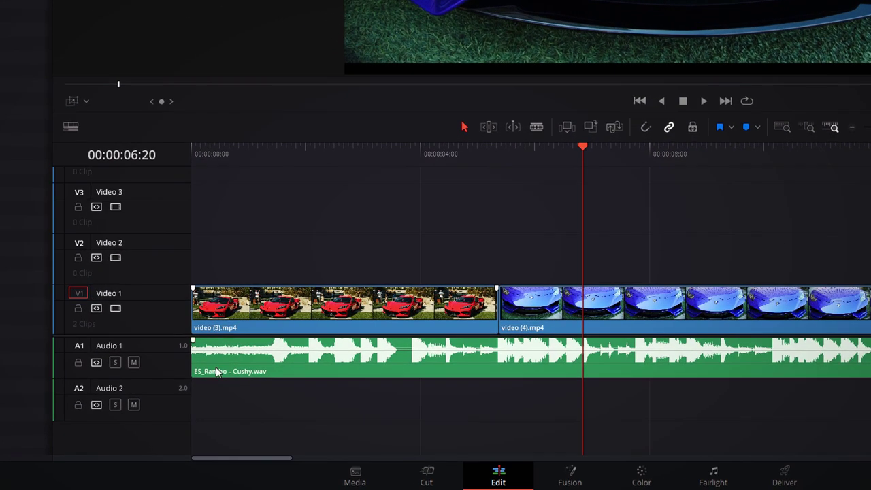
Select the ES_Rambo - Cushy.wav music clip on Audio 1
{"action": "left_click", "coordinate": [216, 371]}
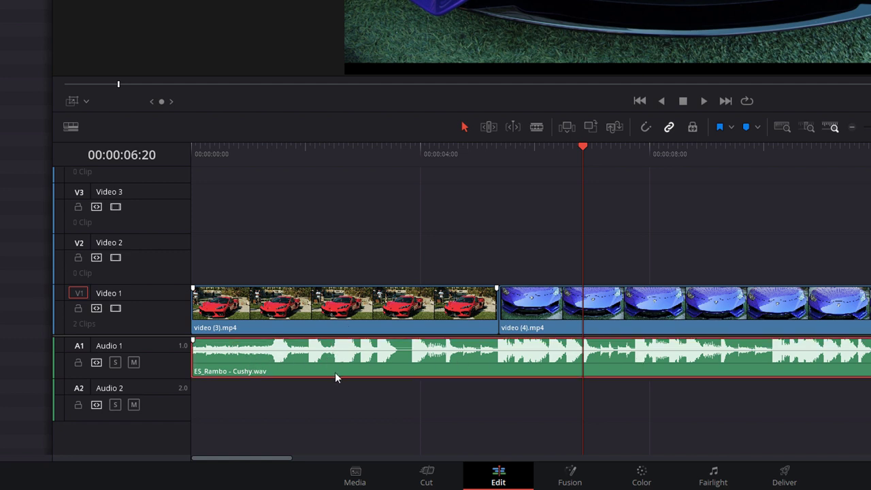
{"action": "left_click", "coordinate": [72, 127]}
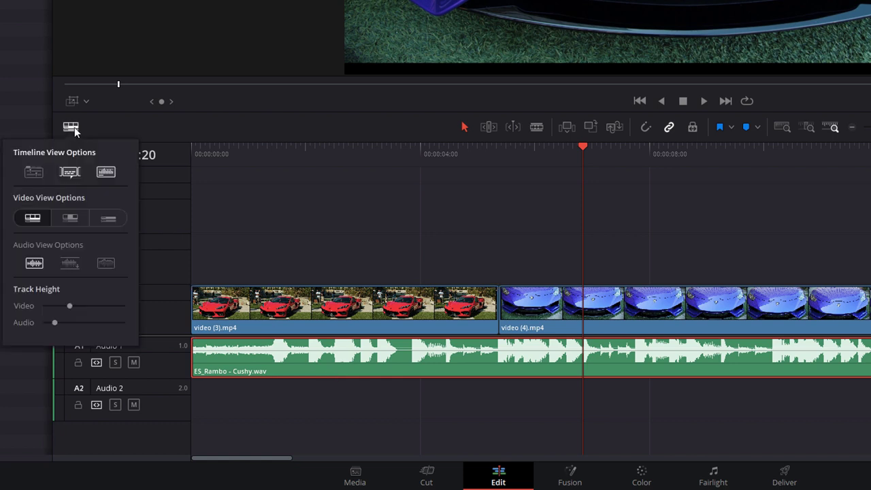
{"action": "left_click", "coordinate": [106, 173]}
{"action": "left_click", "coordinate": [105, 173]}
{"action": "left_click", "coordinate": [290, 199]}
{"action": "left_click", "coordinate": [268, 147]}
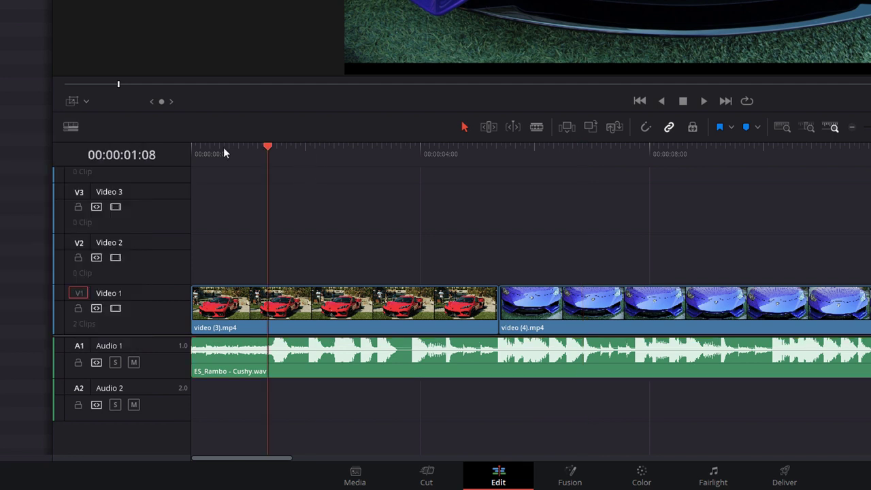
{"action": "left_click_drag", "start_coordinate": [224, 147], "coordinate": [275, 167]}
{"action": "left_click", "coordinate": [292, 350]}
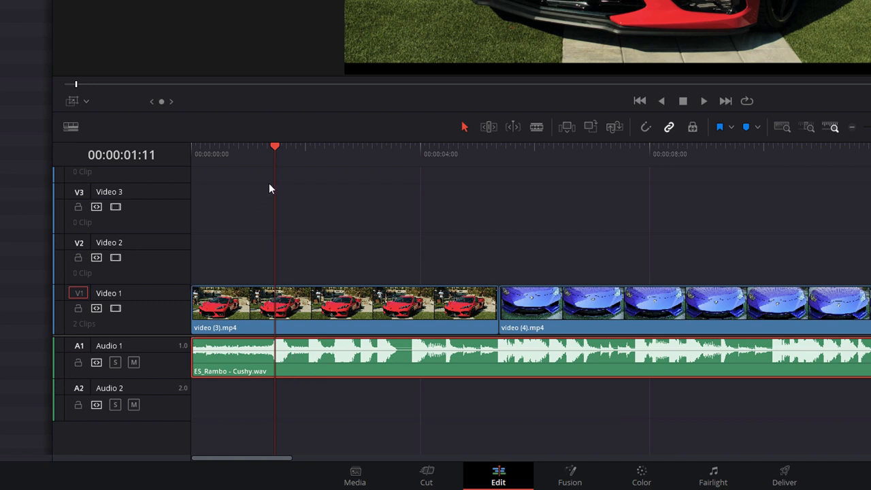
Mark the first two beats on the Cushy clip, stopping playback on each beat
{"action": "left_click_drag", "start_coordinate": [204, 147], "coordinate": [192, 148]}
{"action": "key", "text": "space"}
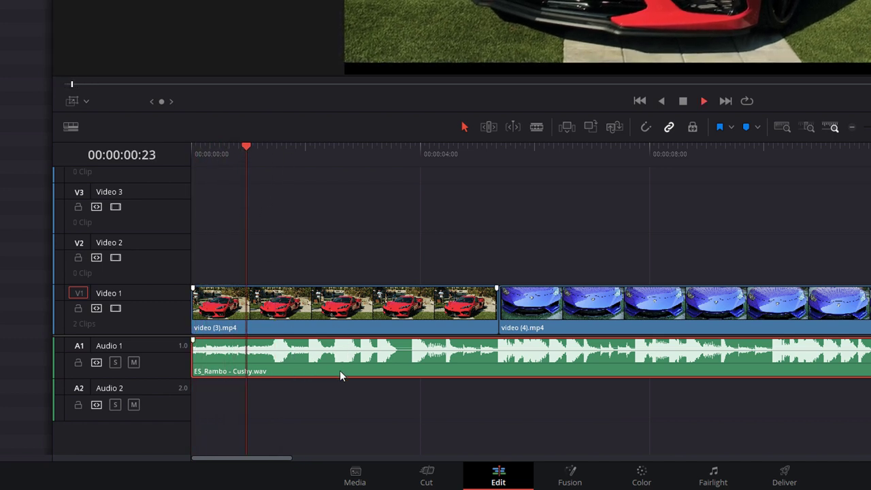
{"action": "key", "text": "space"}
{"action": "left_click", "coordinate": [273, 148]}
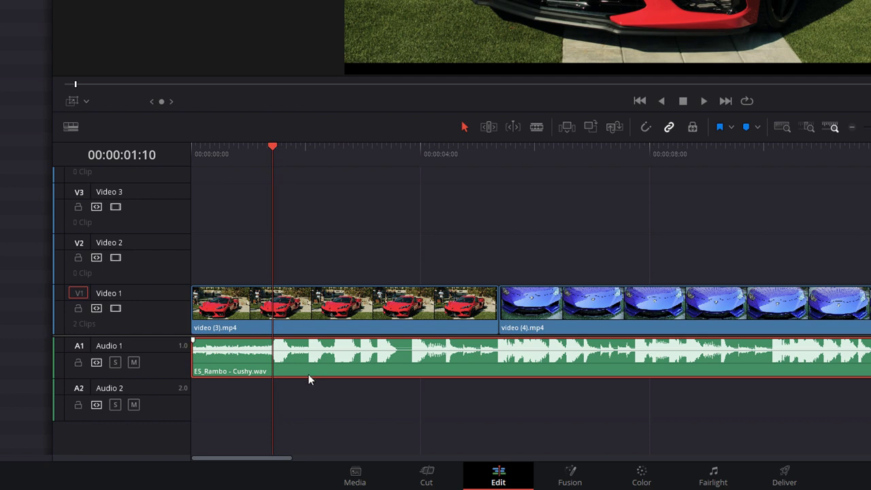
{"action": "key", "text": "m"}
{"action": "key", "text": "space"}
{"action": "key", "text": "space"}
{"action": "left_click_drag", "start_coordinate": [315, 158], "coordinate": [308, 157]}
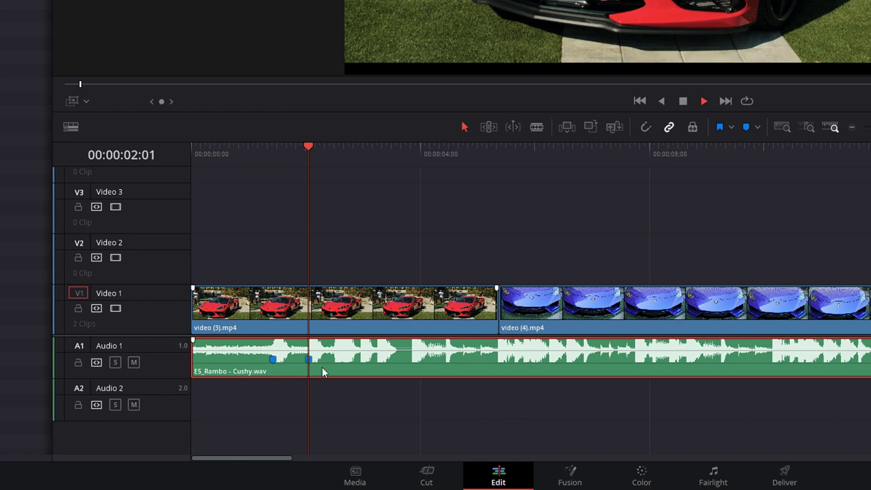
{"action": "key", "text": "space"}
{"action": "left_click", "coordinate": [345, 151]}
{"action": "mouse_move", "coordinate": [346, 150]}
{"action": "left_mouse_down"}
{"action": "mouse_move", "coordinate": [333, 149]}
{"action": "mouse_move", "coordinate": [377, 155]}
{"action": "left_mouse_up"}
{"action": "key", "text": "m"}
{"action": "key", "text": "m"}
{"action": "key", "text": "m"}
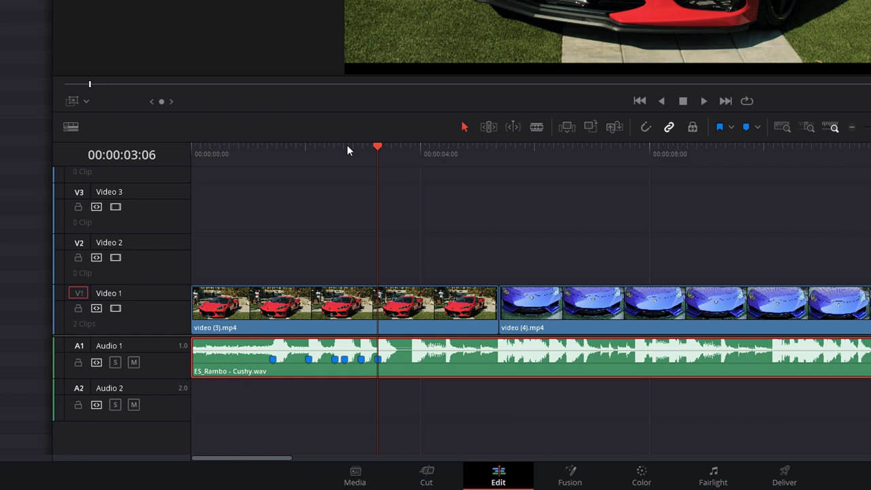
Mark the remaining beats live during playback, up to the end of the car clips
{"action": "left_click_drag", "start_coordinate": [429, 152], "coordinate": [385, 150]}
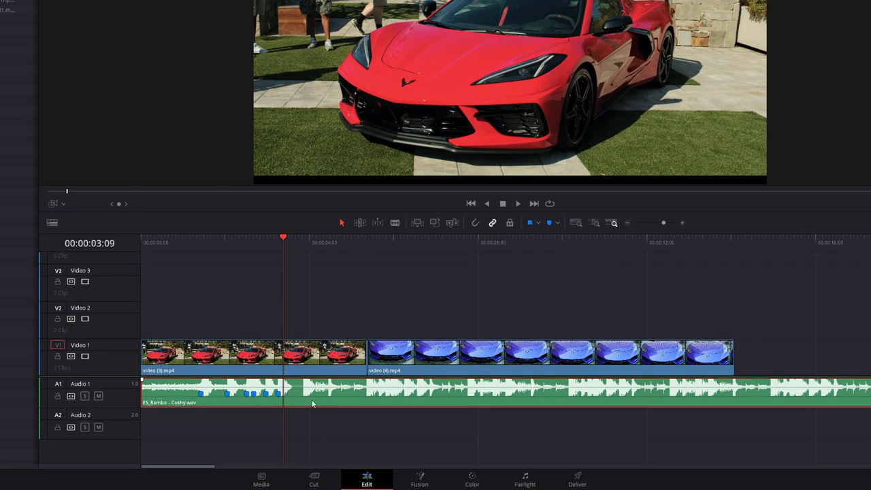
{"action": "key", "text": "space"}
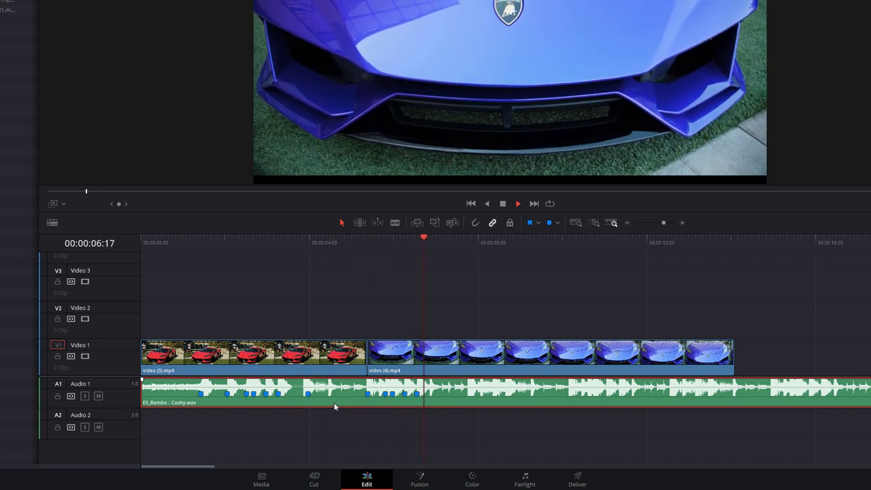
{"action": "key", "text": "m"}
{"action": "key", "text": "m"}
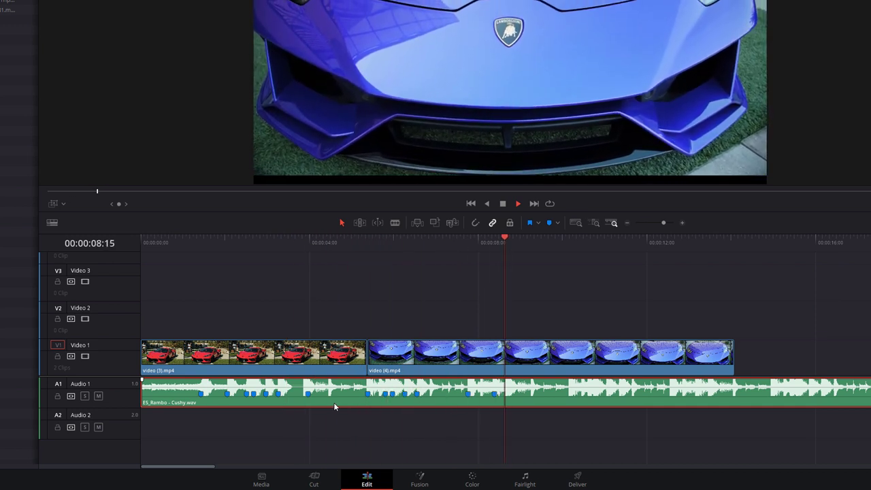
{"action": "key", "text": "m"}
{"action": "key", "text": "m"}
{"action": "key", "text": "m"}
{"action": "key", "text": "m"}
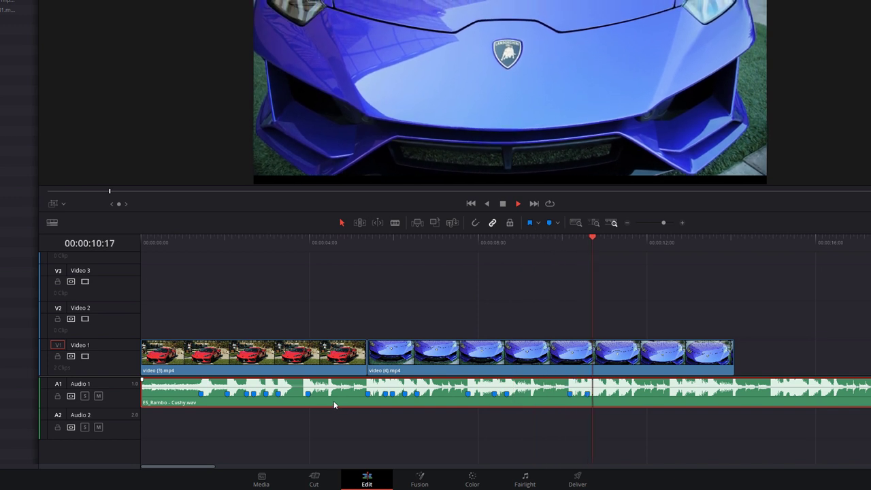
{"action": "key", "text": "m"}
{"action": "key", "text": "m"}
{"action": "key", "text": "m"}
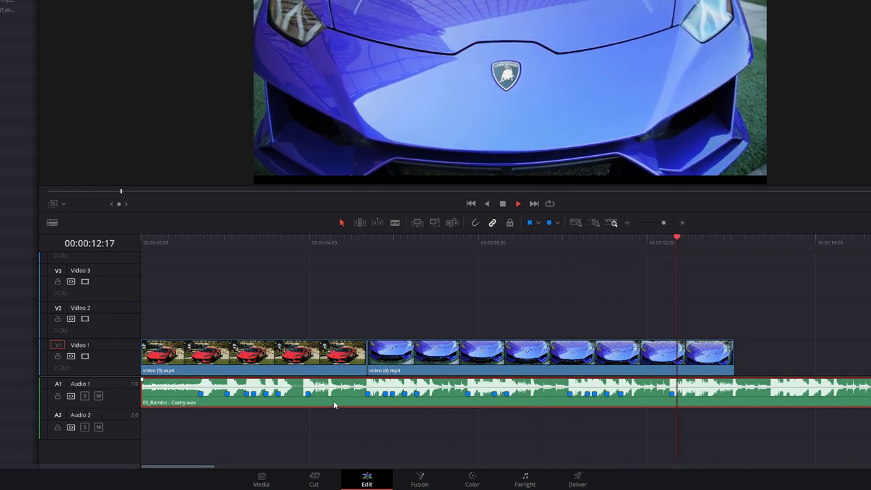
{"action": "key", "text": "m"}
{"action": "key", "text": "space"}
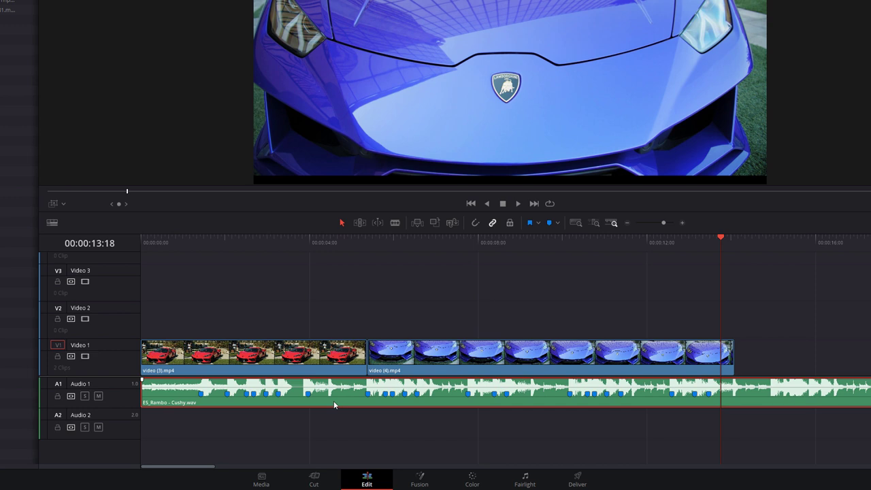
Go back to the first marker, toggle snapping and zoom into the timeline start
{"action": "left_click", "coordinate": [201, 240]}
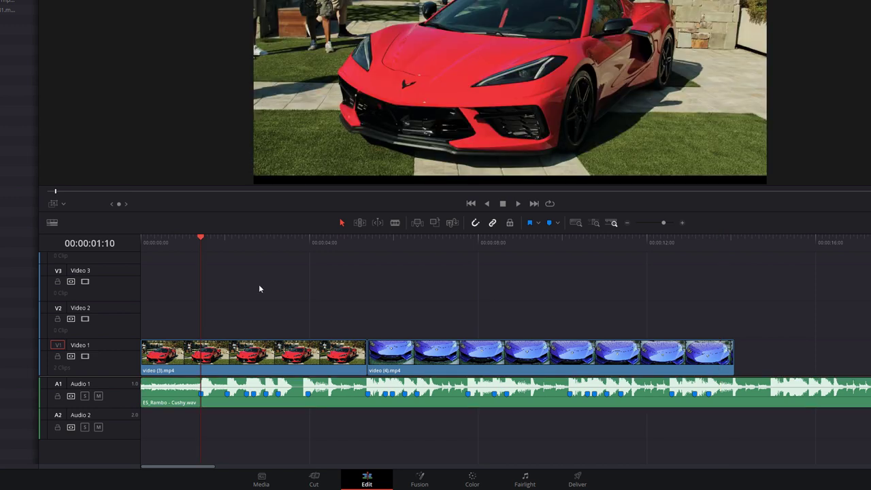
{"action": "key", "text": "n"}
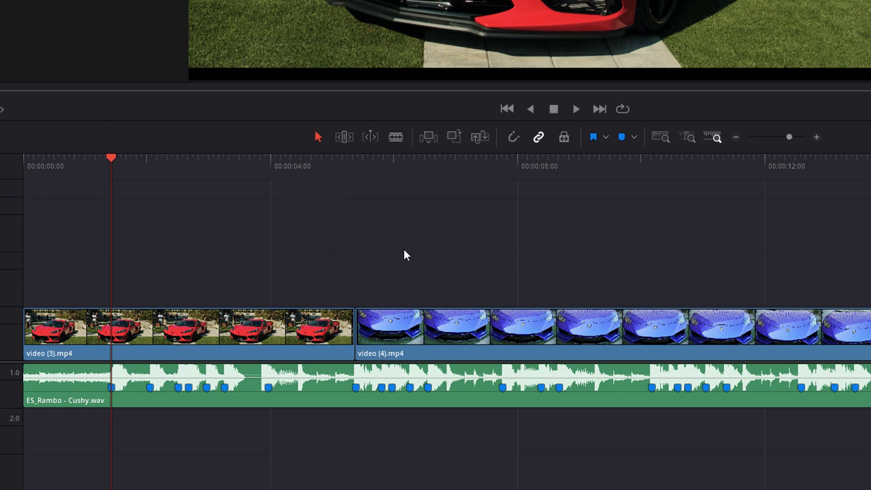
{"action": "mouse_move", "coordinate": [114, 160]}
{"action": "left_mouse_down"}
{"action": "mouse_move", "coordinate": [121, 161]}
{"action": "mouse_move", "coordinate": [111, 162]}
{"action": "left_mouse_up"}
{"action": "key", "text": "ctrl+equal"}
{"action": "key", "text": "ctrl+equal"}
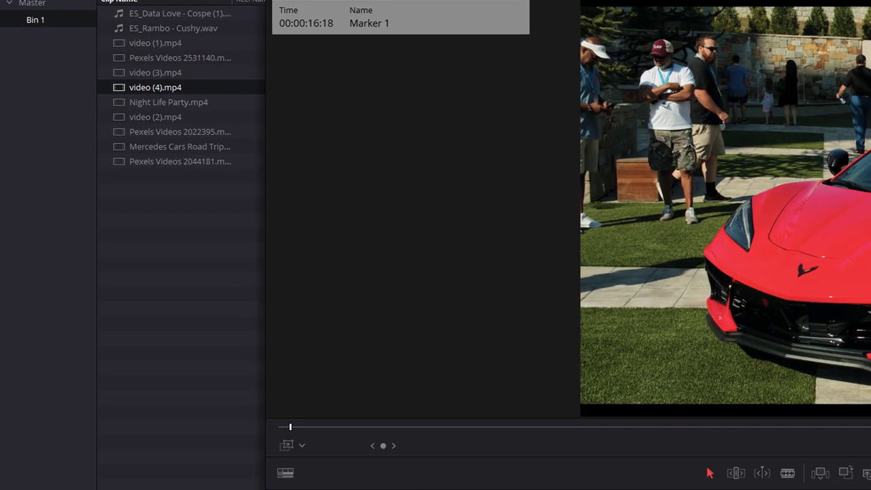
Drag an Adjustment Clip from the Effects toolbox onto Video 2 at the first beat
{"action": "left_click", "coordinate": [161, 26]}
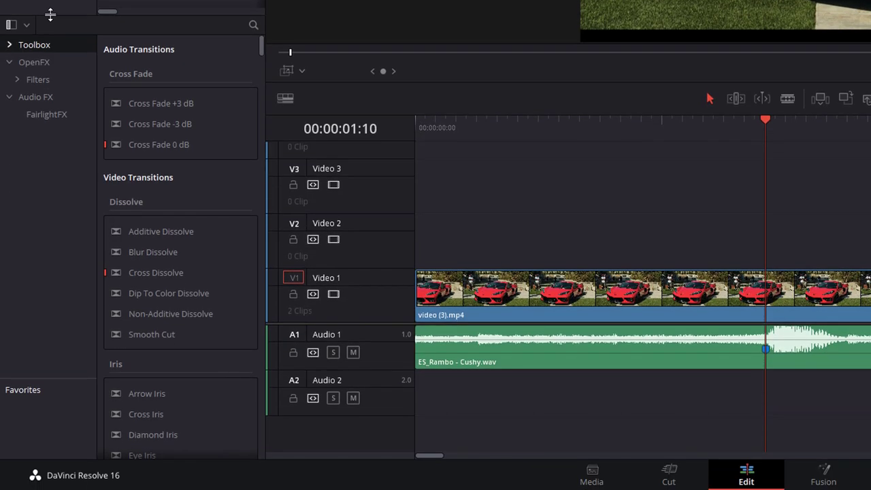
{"action": "left_click", "coordinate": [9, 45]}
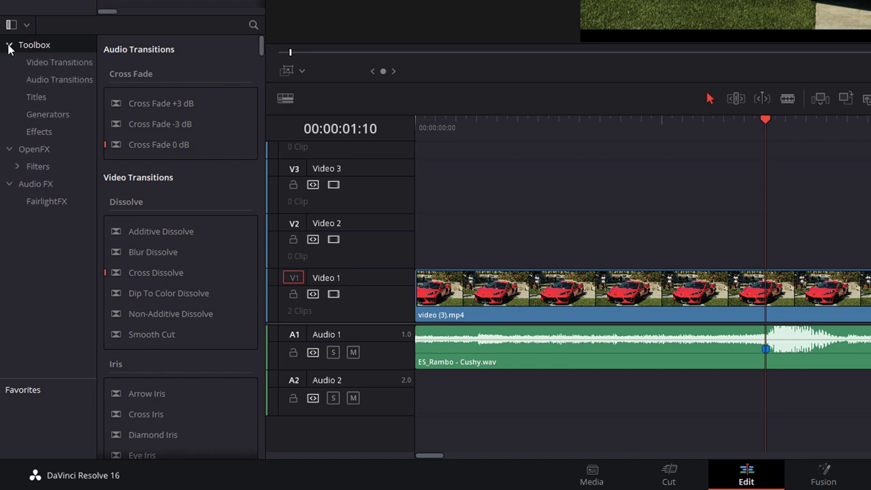
{"action": "left_click", "coordinate": [35, 131]}
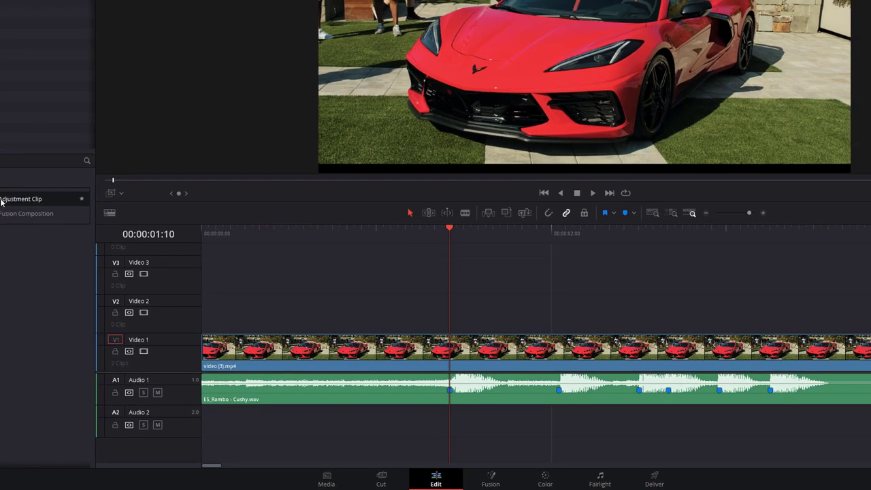
{"action": "left_click_drag", "start_coordinate": [81, 123], "coordinate": [638, 248]}
{"action": "mouse_move", "coordinate": [444, 297]}
{"action": "left_mouse_down"}
{"action": "mouse_move", "coordinate": [460, 311]}
{"action": "mouse_move", "coordinate": [447, 310]}
{"action": "left_mouse_up"}
Split the Adjustment Clip at the next beat marker and delete the extra piece
{"action": "left_click_drag", "start_coordinate": [488, 235], "coordinate": [560, 240]}
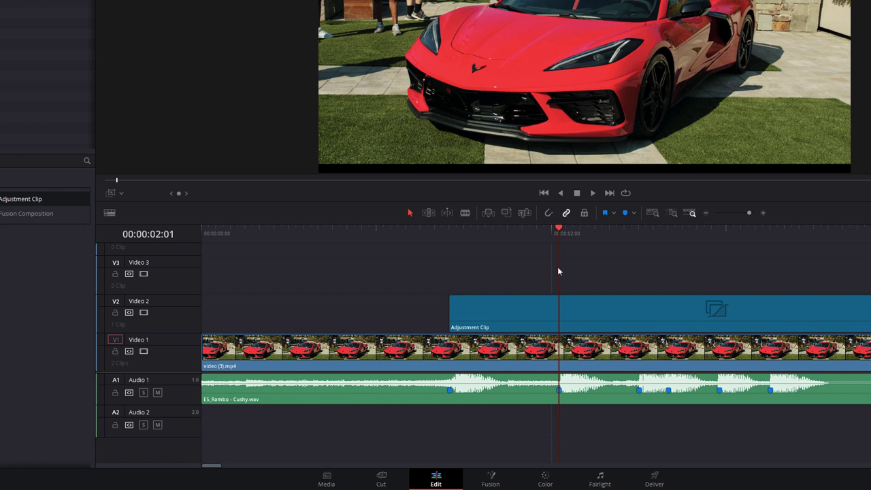
{"action": "left_click", "coordinate": [569, 313]}
{"action": "key", "text": "ctrl+b"}
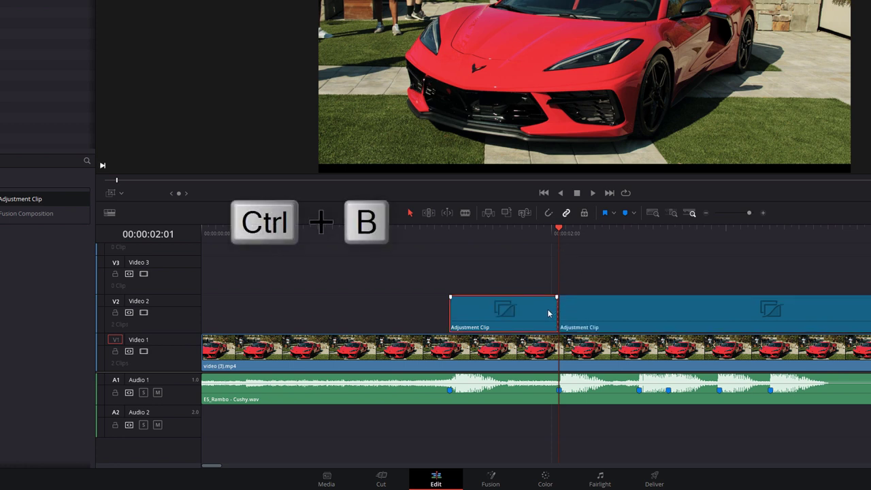
{"action": "key", "text": "BackSpace"}
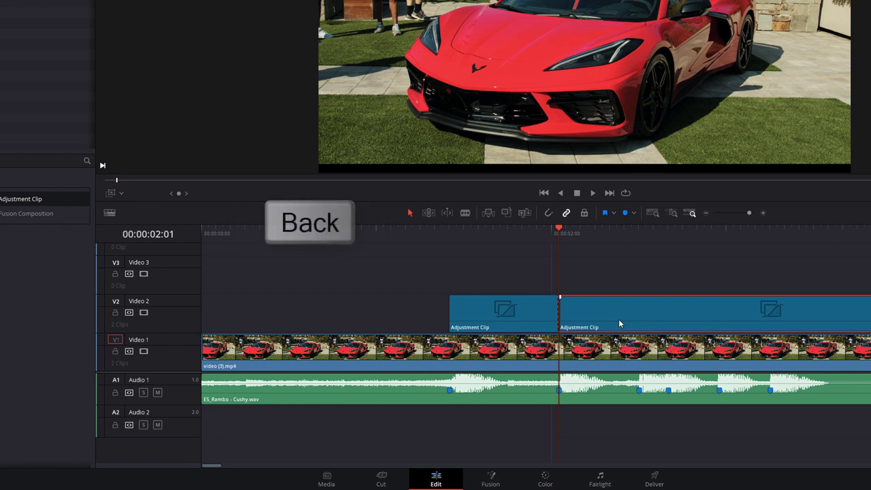
{"action": "left_click", "coordinate": [493, 319]}
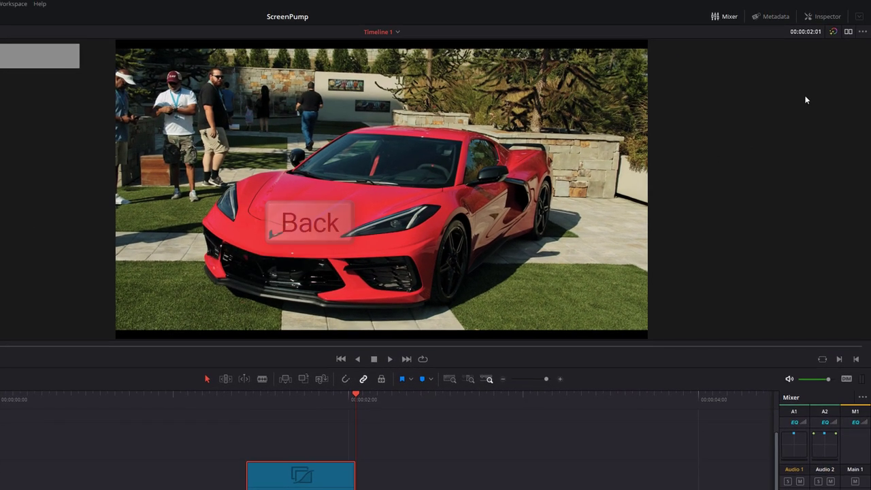
Enable Dynamic Zoom in the Inspector and preview playback from 00:00:01:02
{"action": "left_click", "coordinate": [823, 16]}
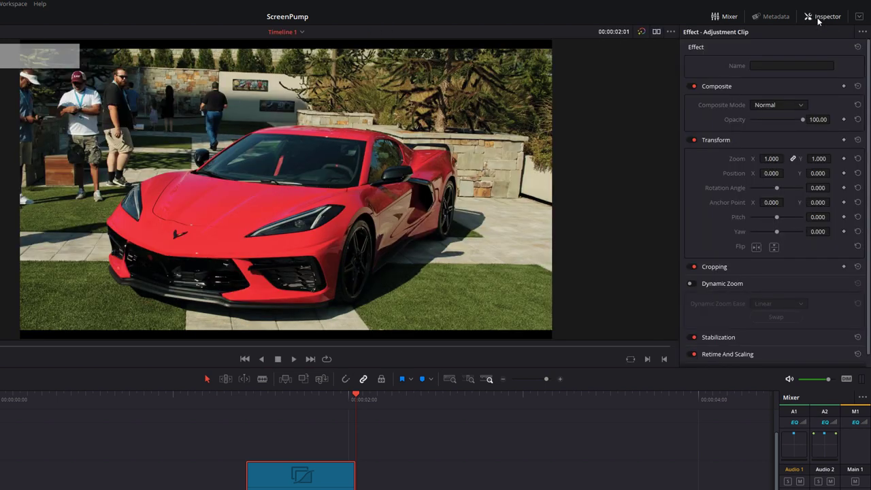
{"action": "left_click", "coordinate": [695, 283]}
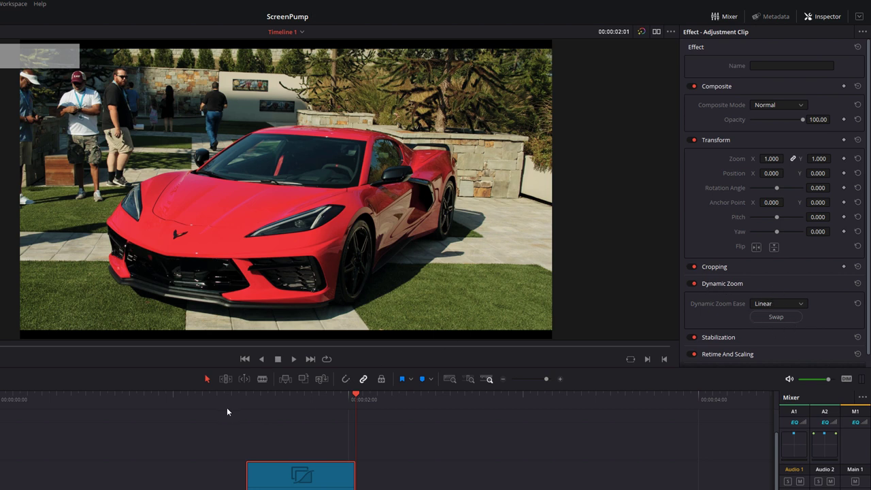
{"action": "left_click", "coordinate": [184, 402]}
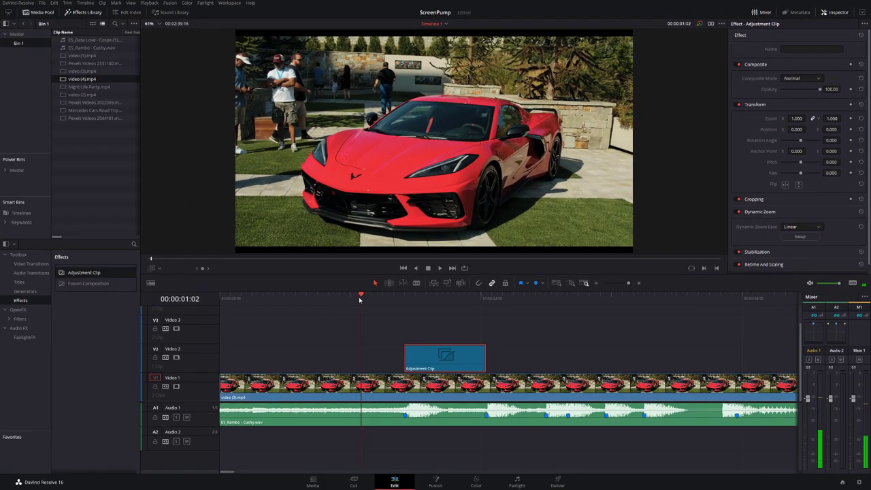
{"action": "key", "text": "space"}
{"action": "left_click", "coordinate": [359, 296]}
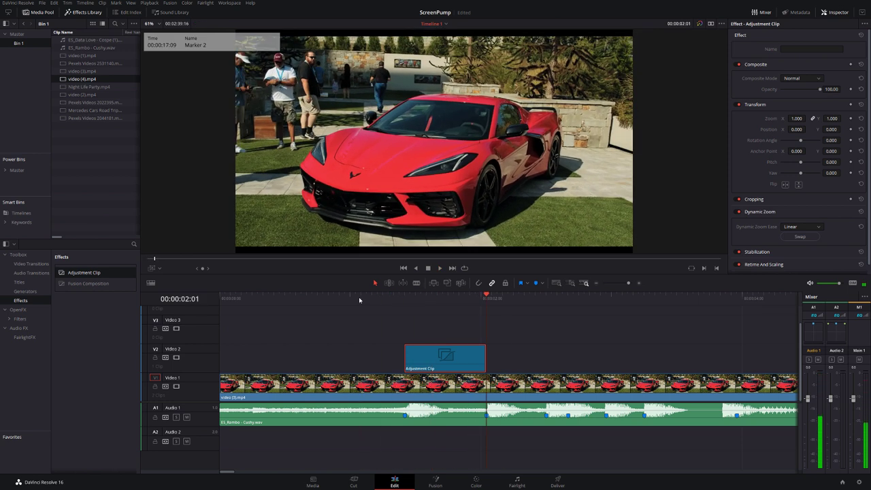
{"action": "left_click", "coordinate": [358, 297]}
{"action": "key", "text": "space"}
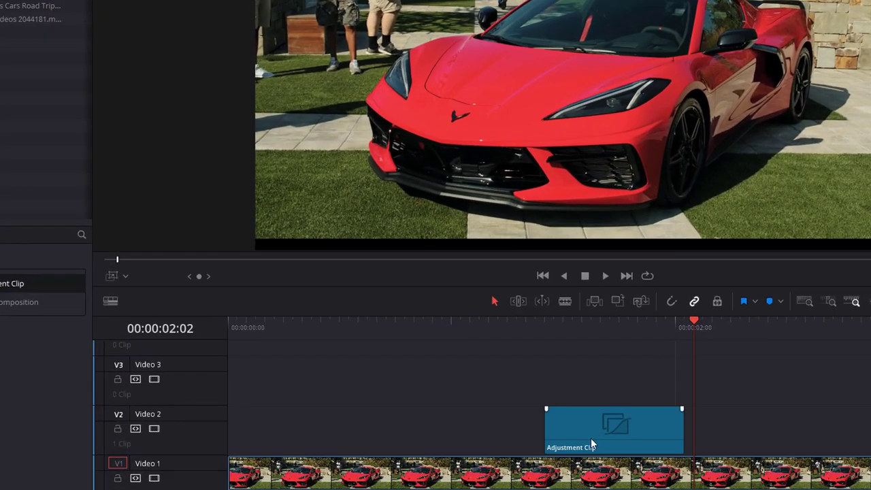
Tighten the Dynamic Zoom start frame around the car in the viewer, then preview from 00:00:01:02
{"action": "left_click", "coordinate": [590, 417]}
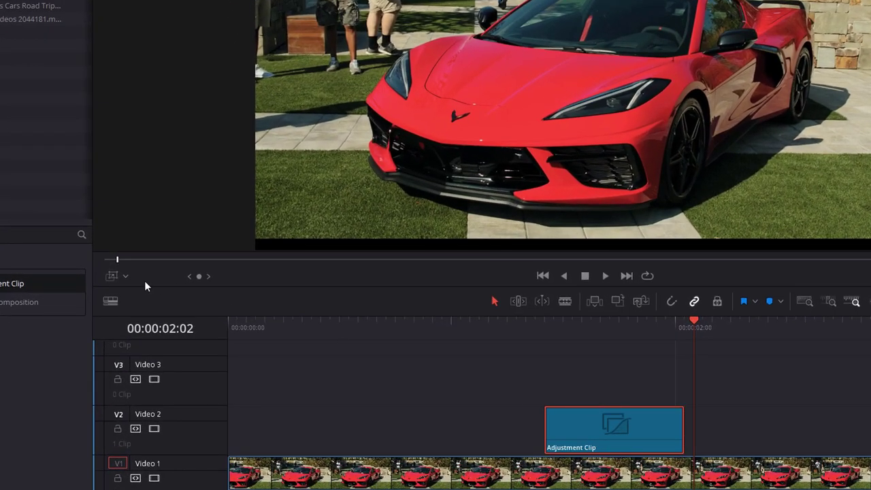
{"action": "left_click", "coordinate": [127, 276]}
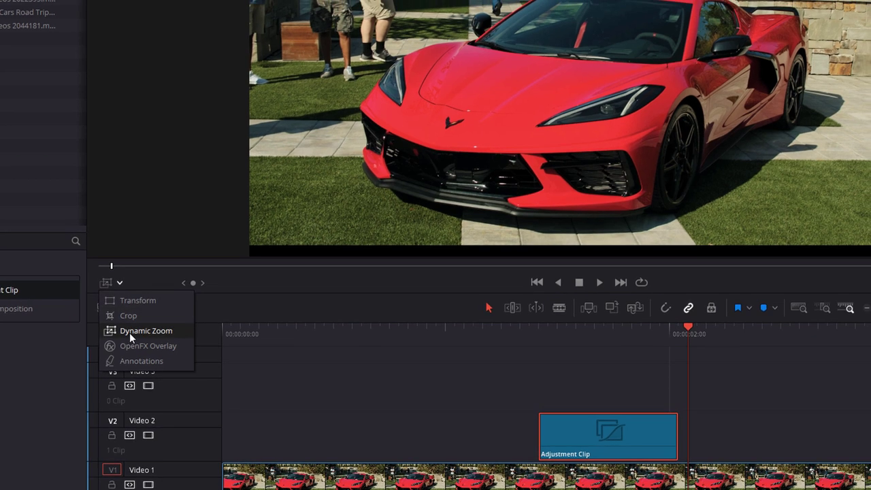
{"action": "left_click", "coordinate": [129, 332]}
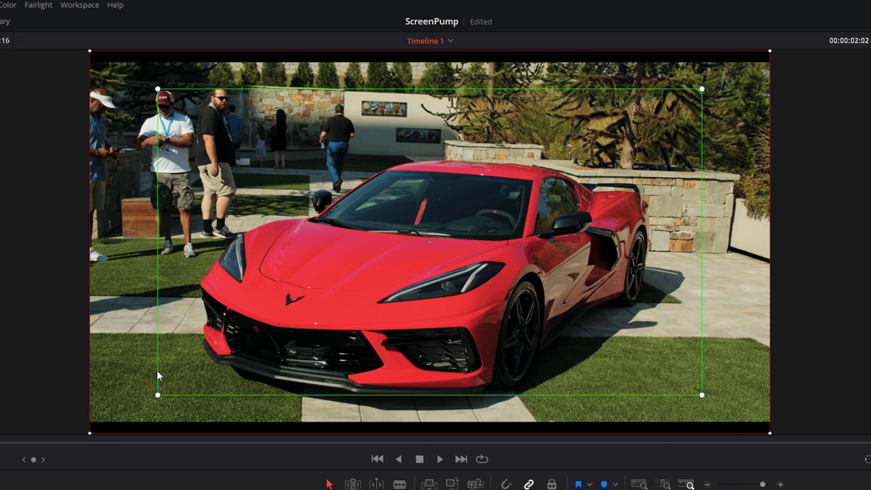
{"action": "left_click_drag", "start_coordinate": [158, 395], "coordinate": [117, 423]}
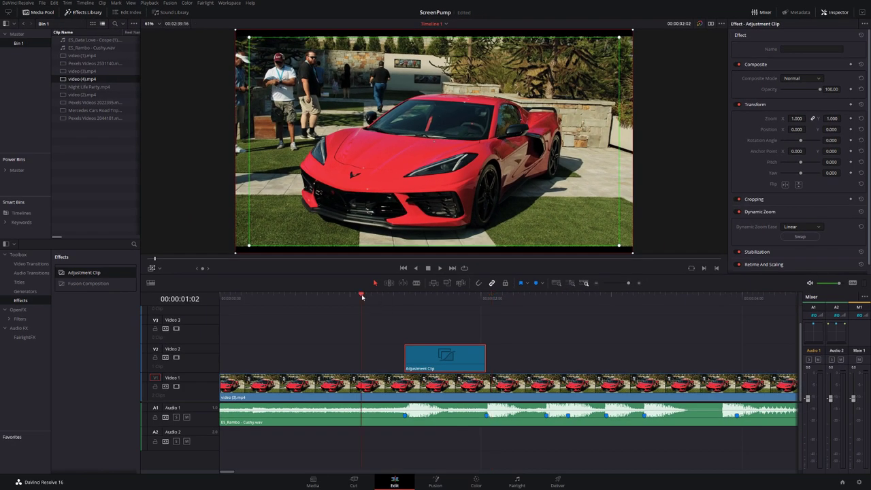
{"action": "key", "text": "space"}
{"action": "left_click", "coordinate": [359, 299]}
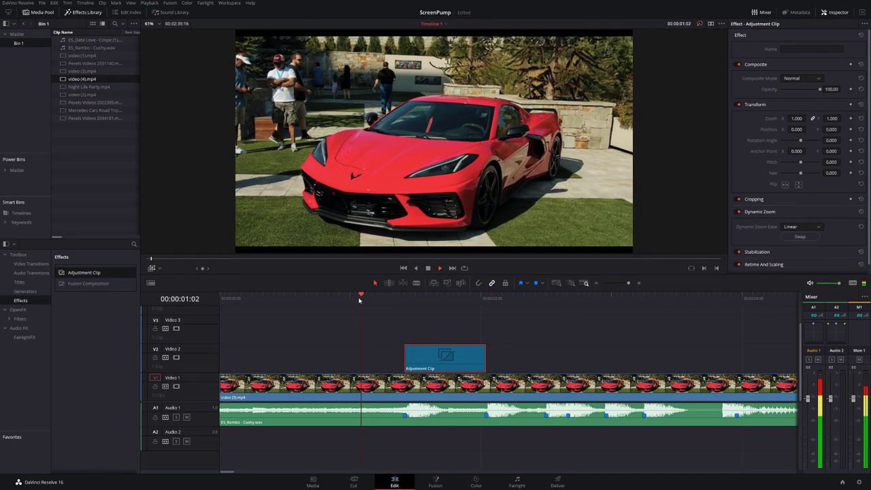
Stop the preview and name the Video 2 adjustment clip 'ScreenPump' in the Inspector
{"action": "left_click", "coordinate": [359, 299]}
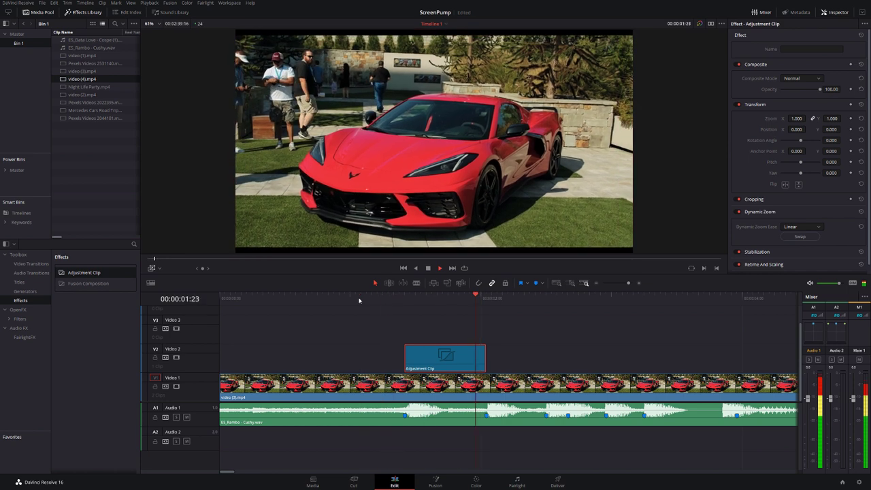
{"action": "key", "text": "space"}
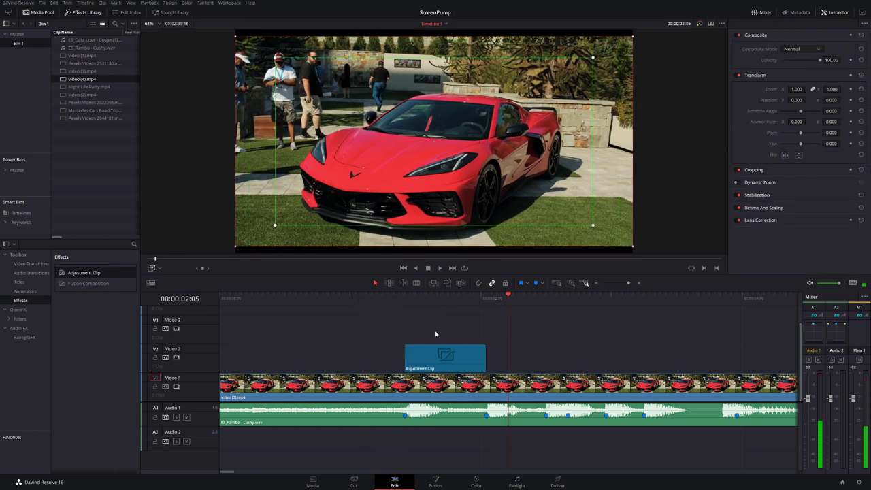
{"action": "left_click", "coordinate": [435, 356]}
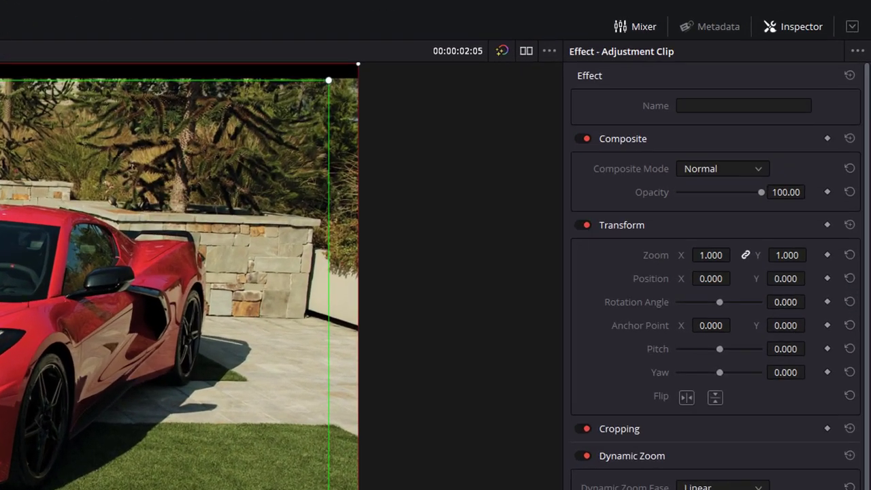
{"action": "left_click", "coordinate": [704, 110]}
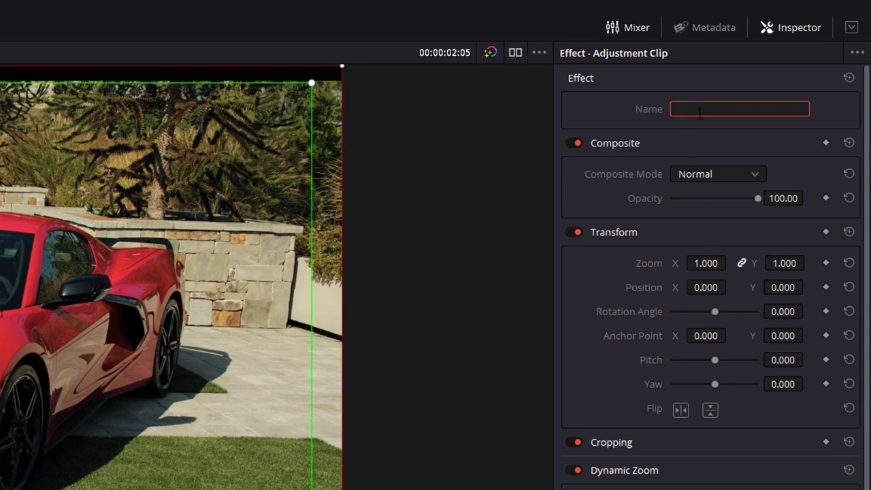
{"action": "type", "text": "ScreenPul"}
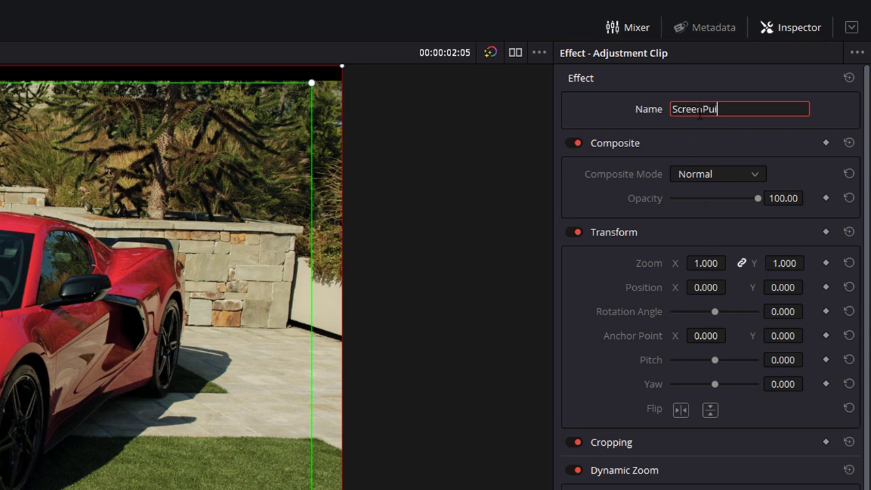
{"action": "type", "text": "mp"}
{"action": "key", "text": "Return"}
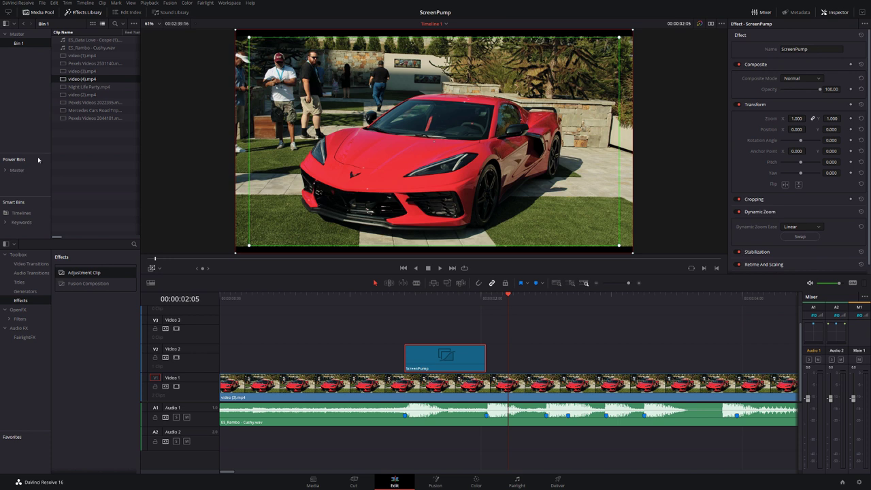
{"action": "left_click", "coordinate": [431, 357]}
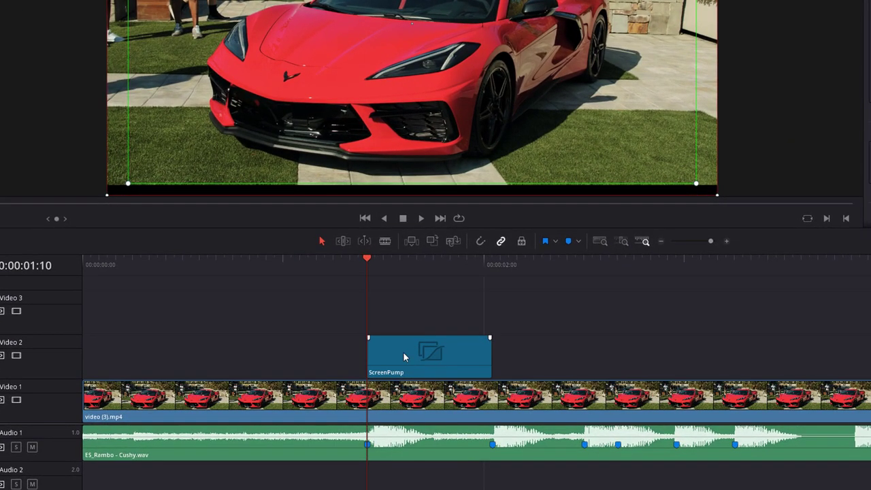
Duplicate the ScreenPump clip right after the original and trim it to end on the next beat
{"action": "left_click", "coordinate": [404, 356]}
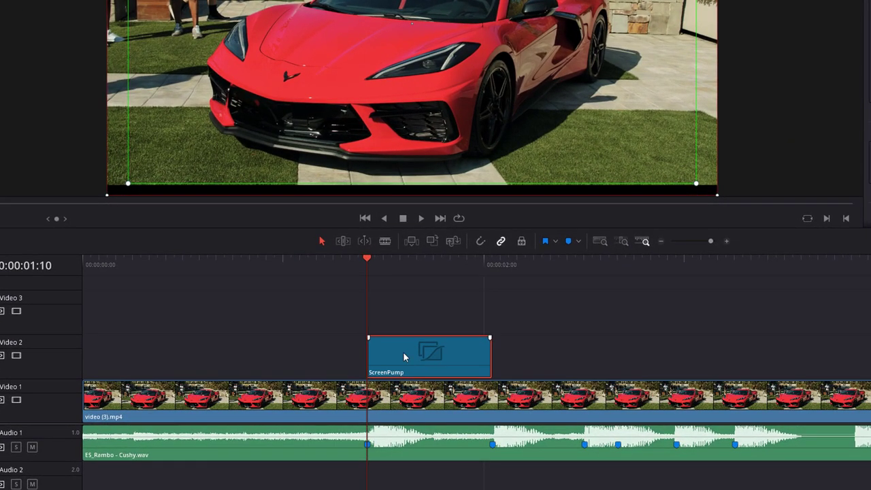
{"action": "left_click_drag", "start_coordinate": [381, 370], "coordinate": [528, 349]}
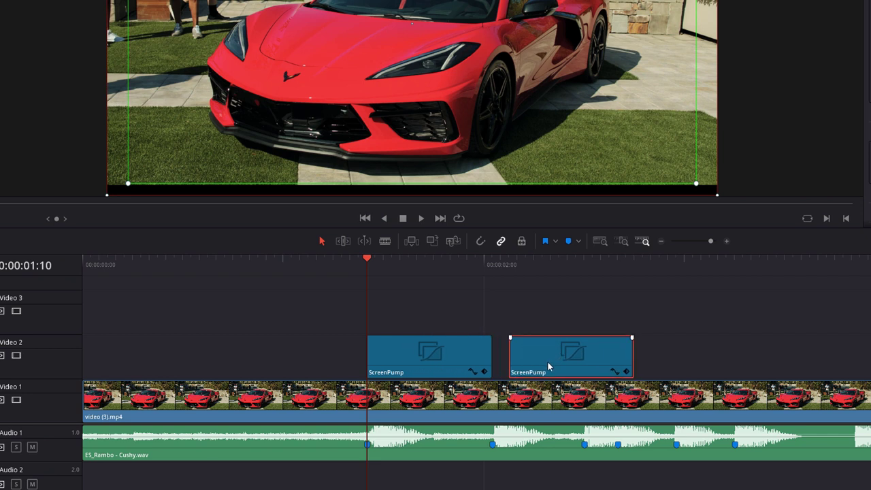
{"action": "left_click_drag", "start_coordinate": [552, 369], "coordinate": [534, 372]}
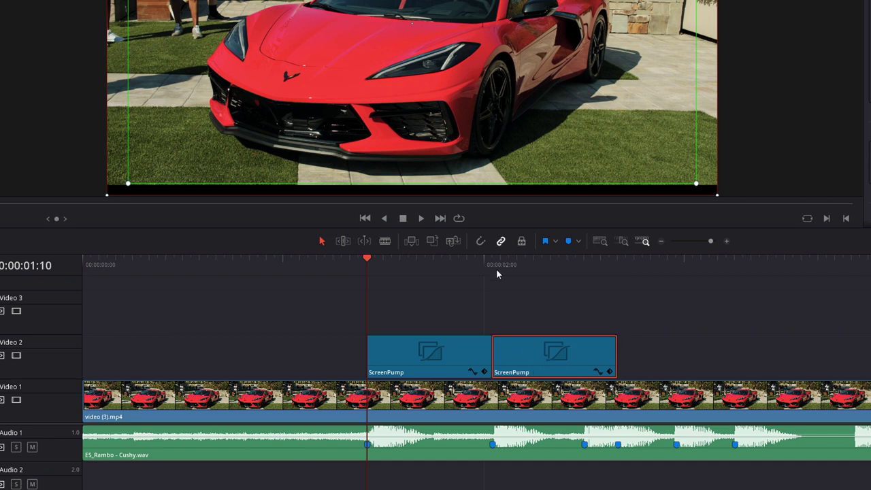
{"action": "left_click_drag", "start_coordinate": [499, 263], "coordinate": [584, 269]}
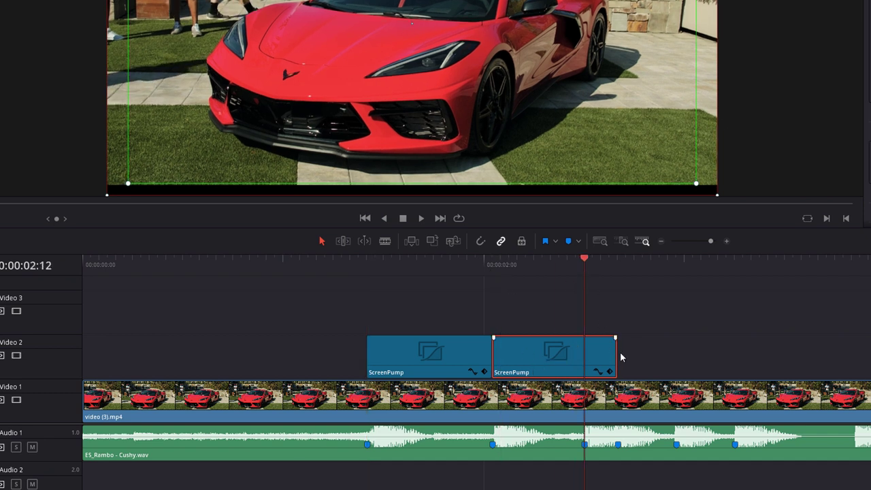
{"action": "left_click_drag", "start_coordinate": [618, 357], "coordinate": [635, 365]}
Add more ScreenPump copies along Video 2, trimming each to the following beat marker
{"action": "left_click_drag", "start_coordinate": [589, 276], "coordinate": [616, 274]}
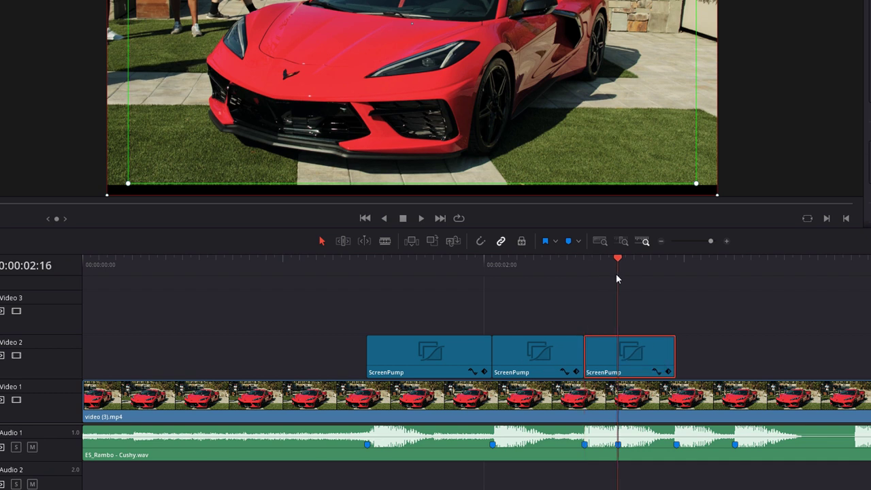
{"action": "left_click_drag", "start_coordinate": [673, 350], "coordinate": [616, 356]}
{"action": "left_click_drag", "start_coordinate": [603, 361], "coordinate": [635, 366]}
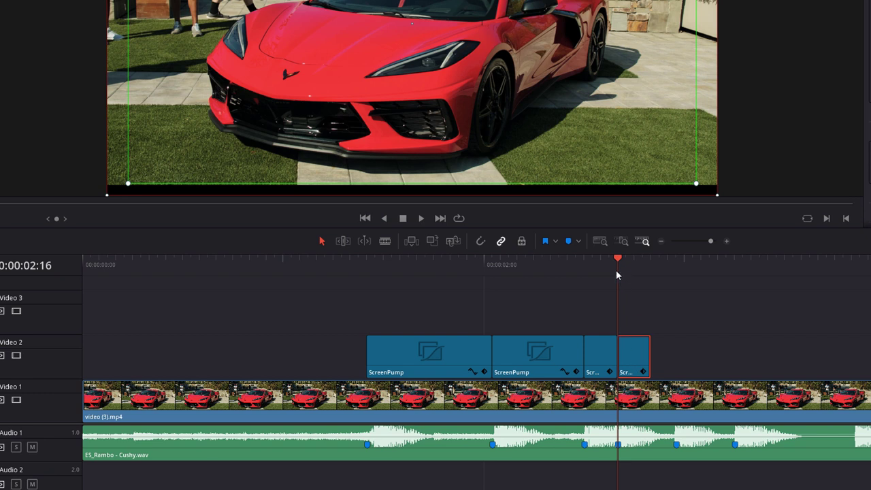
{"action": "left_click_drag", "start_coordinate": [615, 270], "coordinate": [659, 274]}
{"action": "left_click", "coordinate": [674, 273]}
{"action": "left_click_drag", "start_coordinate": [650, 354], "coordinate": [857, 357]}
{"action": "left_click", "coordinate": [731, 269]}
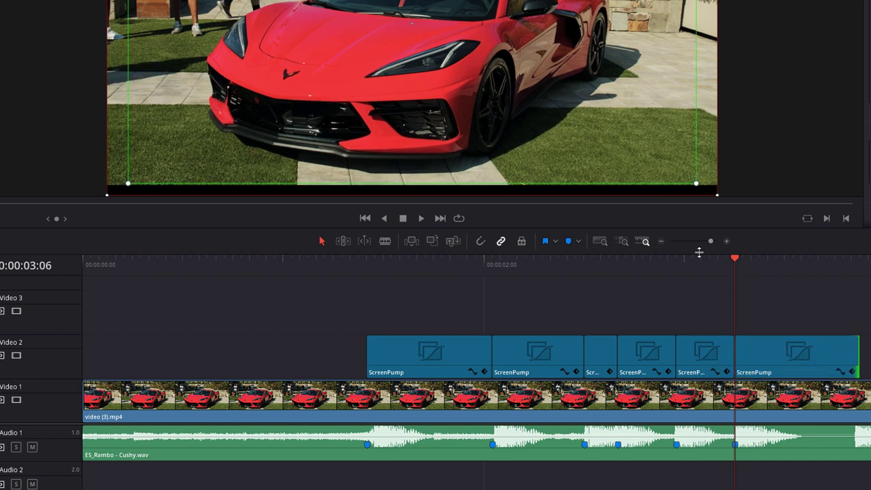
{"action": "left_click", "coordinate": [662, 242]}
{"action": "left_click_drag", "start_coordinate": [478, 354], "coordinate": [527, 360]}
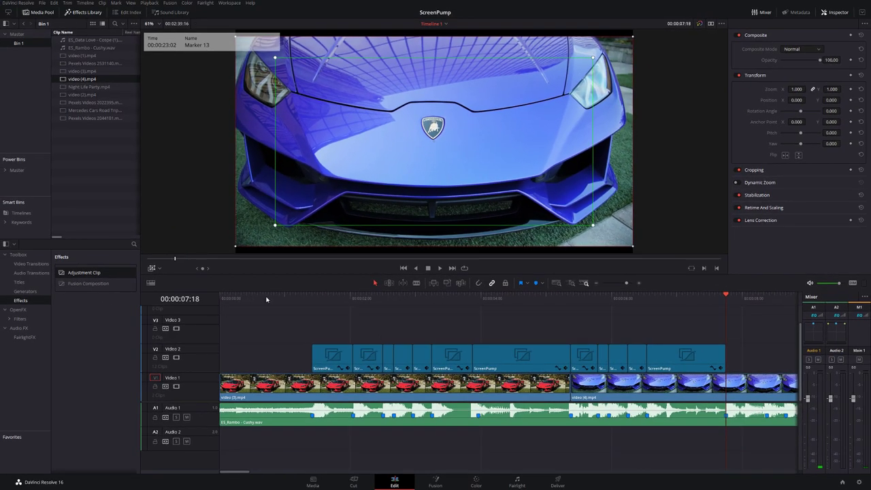
Preview the zoom edit from near the start, then select the first ScreenPump clip
{"action": "left_click", "coordinate": [190, 272]}
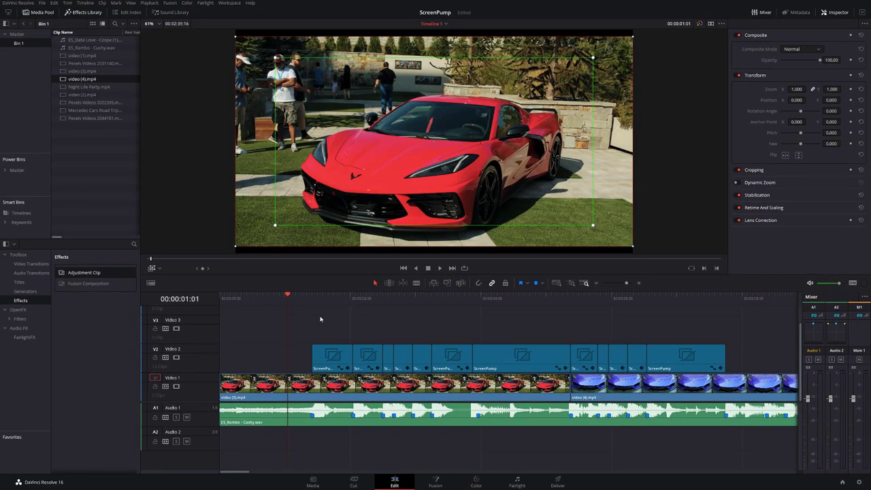
{"action": "key", "text": "space"}
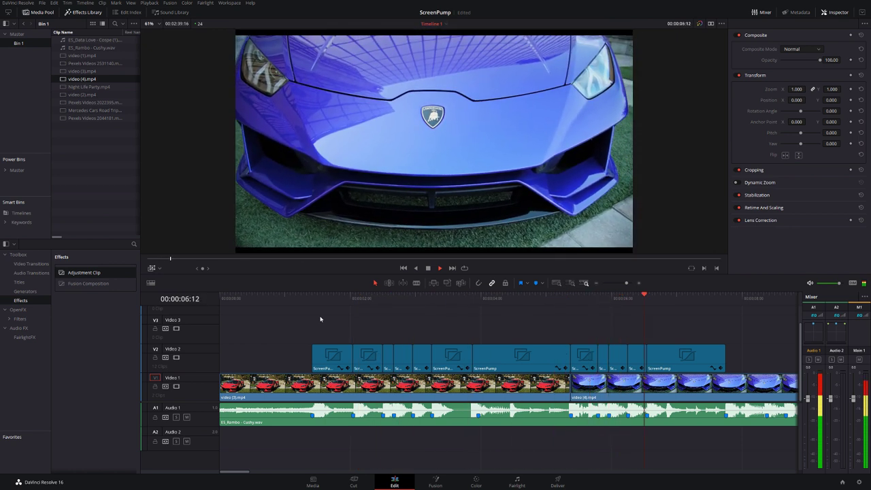
{"action": "left_click", "coordinate": [341, 366]}
{"action": "left_click", "coordinate": [331, 298]}
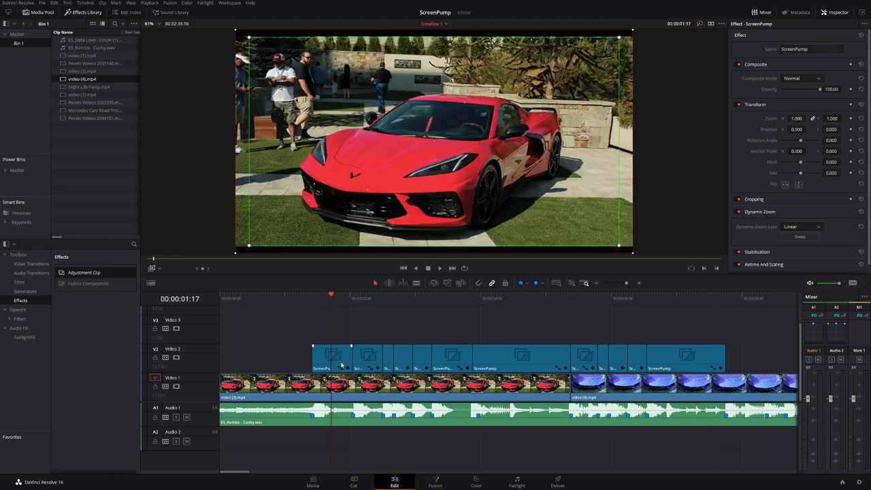
{"action": "left_click", "coordinate": [341, 366]}
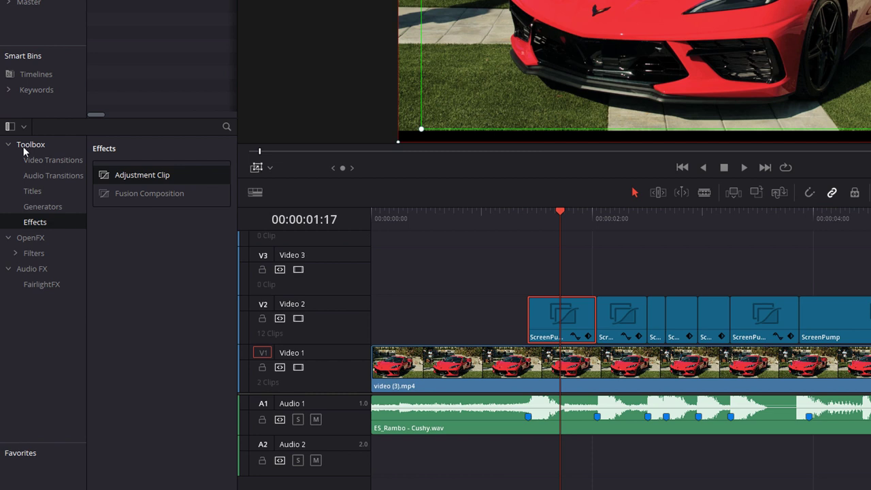
Drag Prism Blur from OpenFX's ResolveFX Stylize list onto the first ScreenPump clip
{"action": "left_click", "coordinate": [31, 238]}
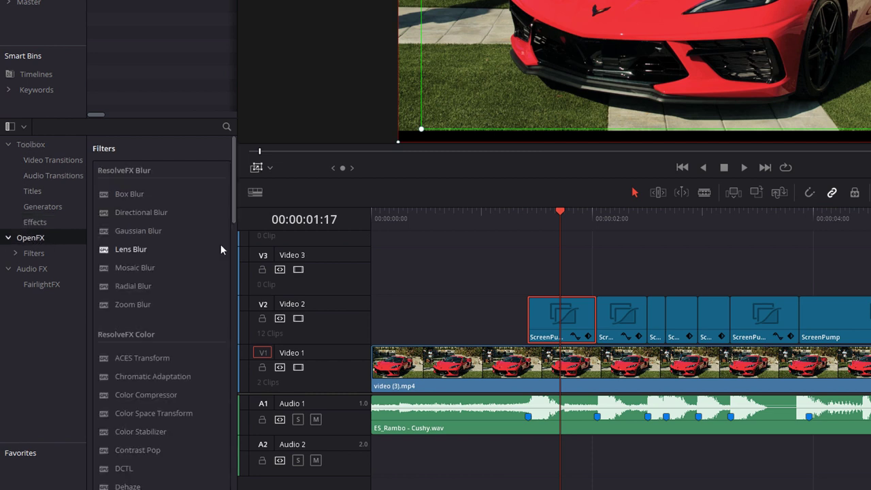
{"action": "left_click_drag", "start_coordinate": [234, 178], "coordinate": [233, 392]}
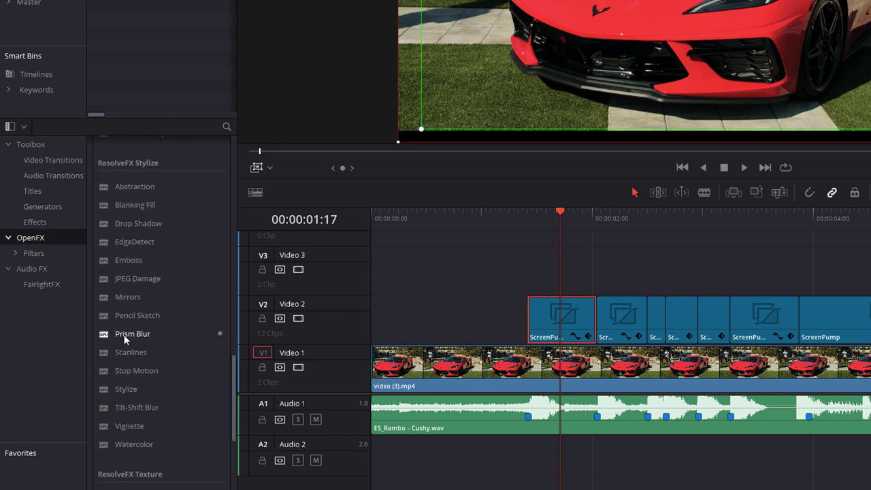
{"action": "left_click_drag", "start_coordinate": [124, 339], "coordinate": [572, 319]}
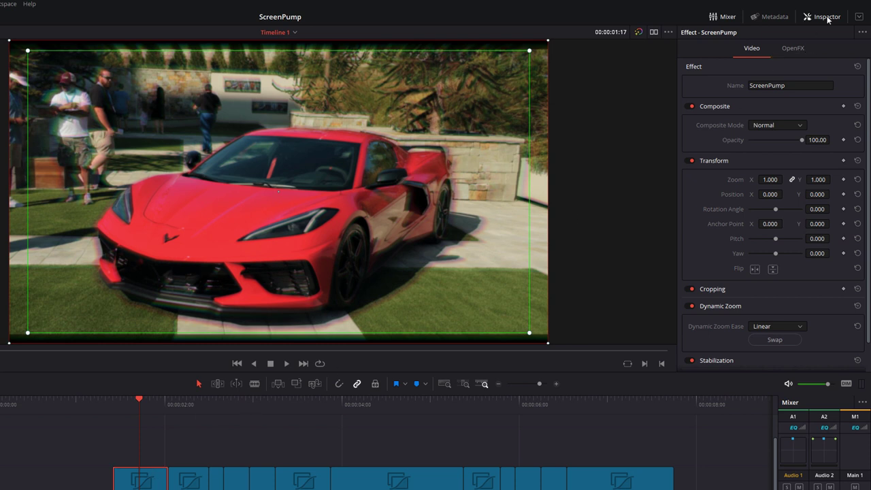
Set Prism Blur to Blur Strength 0.119, Aberration Distance 0.135 and Aberration Strength 0.534
{"action": "left_click", "coordinate": [793, 48]}
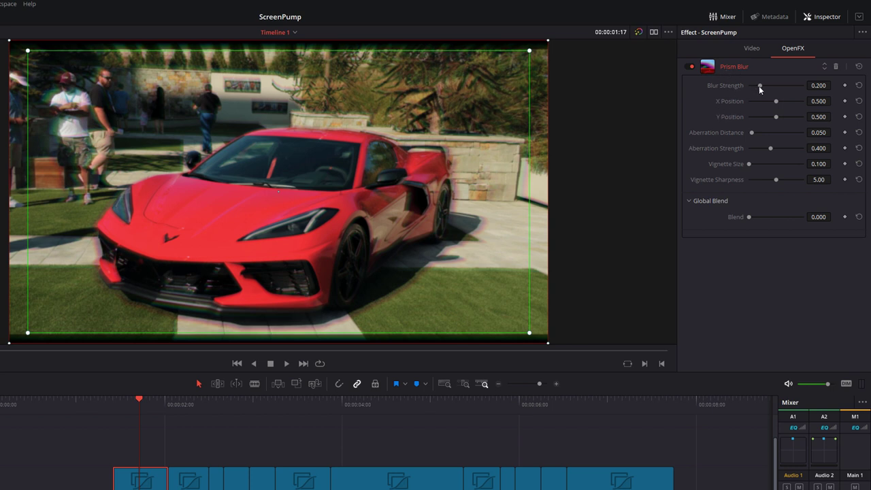
{"action": "left_click_drag", "start_coordinate": [760, 87], "coordinate": [756, 88]}
{"action": "left_click_drag", "start_coordinate": [773, 148], "coordinate": [755, 132]}
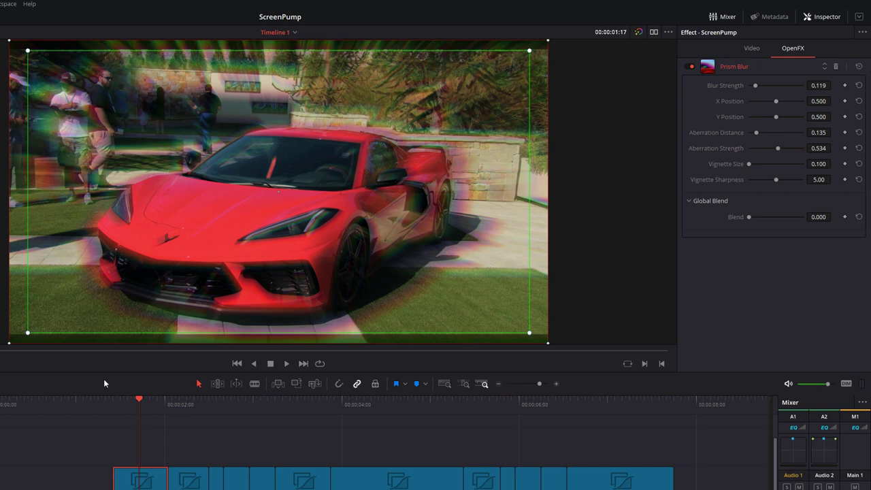
Replay the blurred section several times to check the Prism Blur look
{"action": "left_click", "coordinate": [99, 406]}
{"action": "key", "text": "space"}
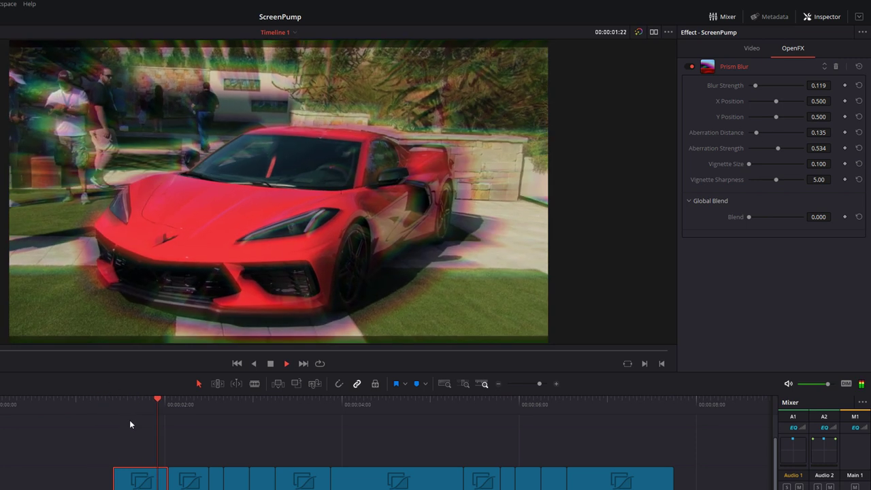
{"action": "left_click", "coordinate": [95, 406]}
{"action": "key", "text": "space"}
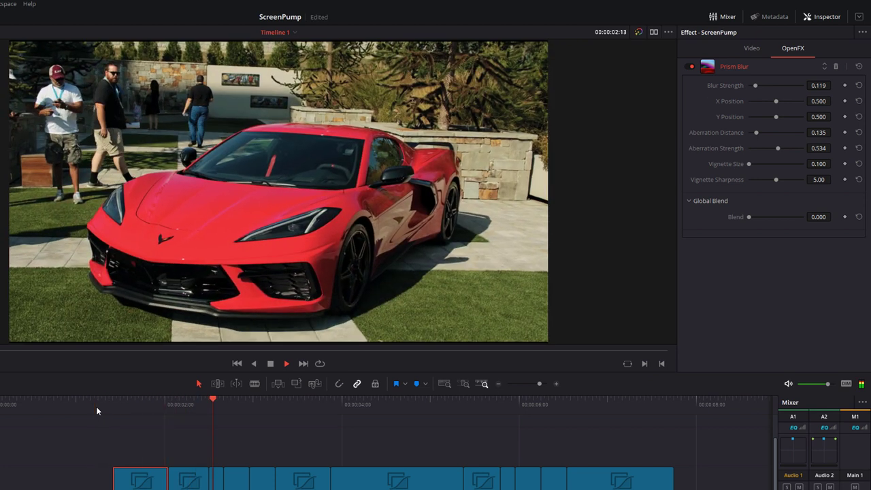
{"action": "key", "text": "space"}
{"action": "left_click", "coordinate": [99, 406]}
{"action": "key", "text": "space"}
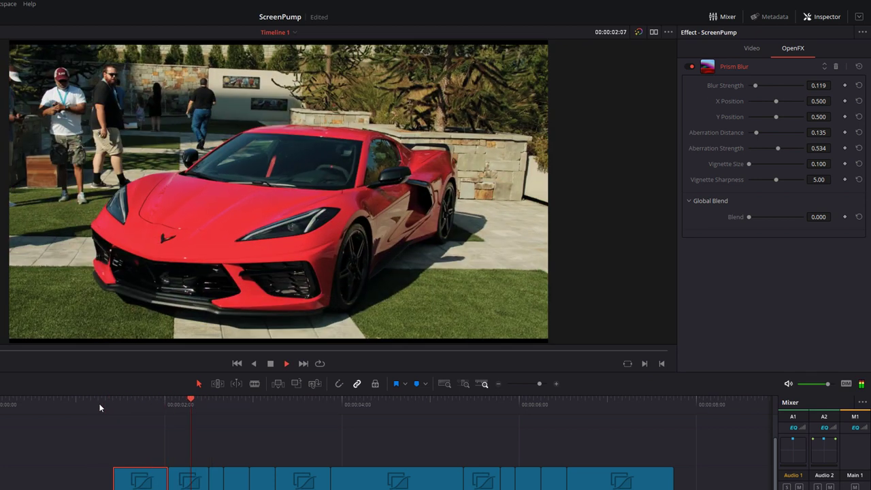
{"action": "key", "text": "space"}
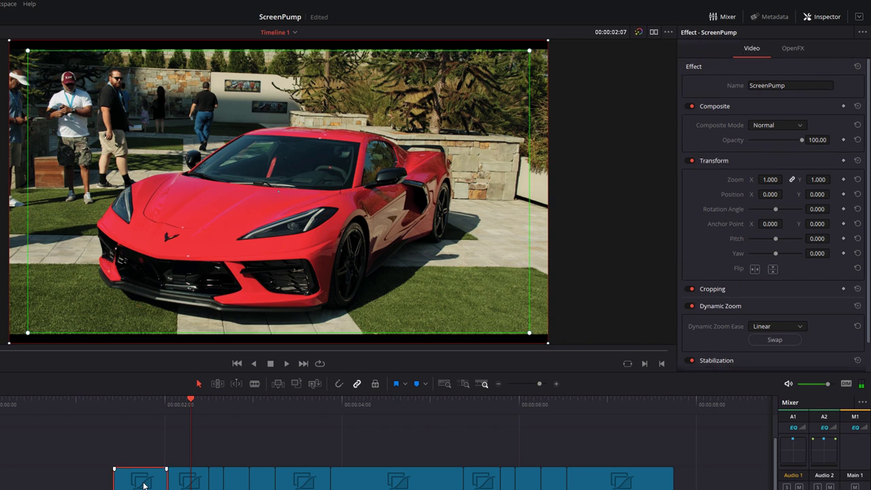
Append 'withprism' to the first clip's name, then drag Flicker Addition from OpenFX onto the second V2 clip
{"action": "left_click", "coordinate": [786, 86]}
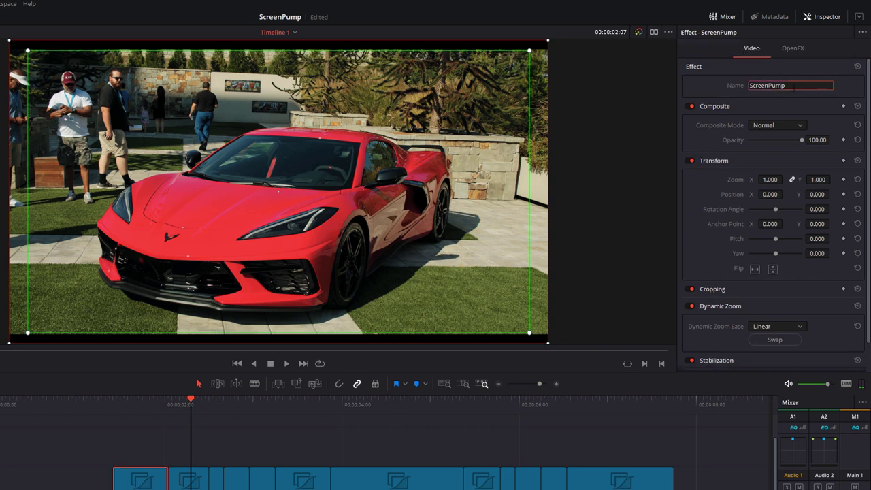
{"action": "type", "text": "withprism"}
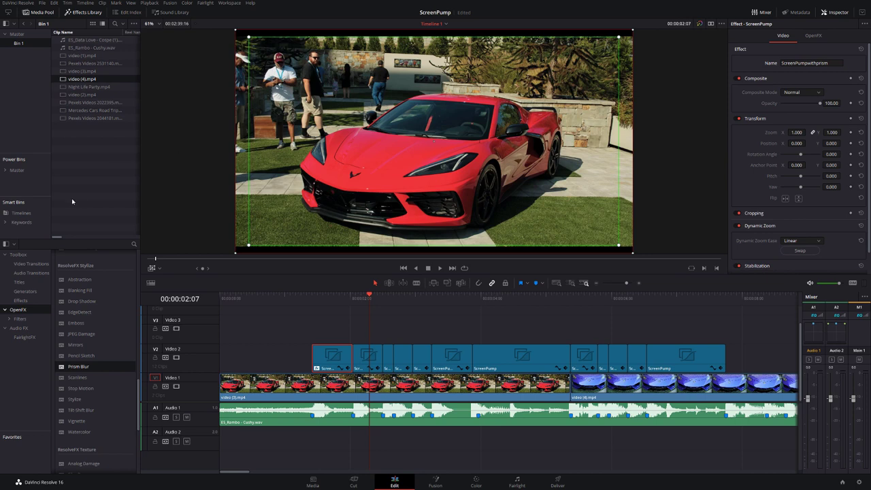
{"action": "left_click", "coordinate": [367, 357]}
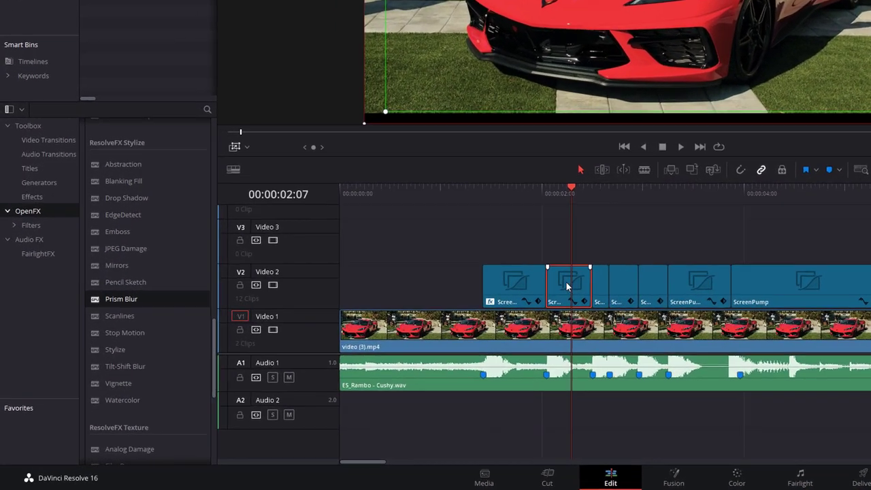
{"action": "scroll", "coordinate": [155, 272], "scroll_direction": "down", "scroll_amount": 5}
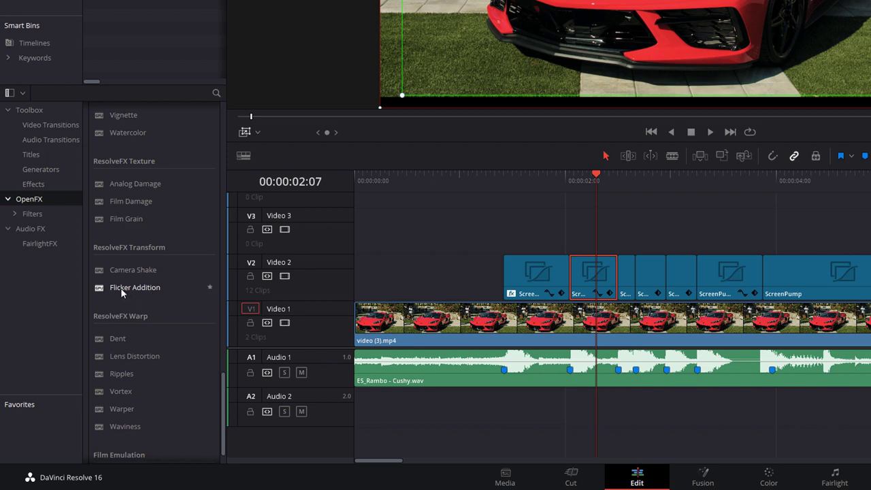
{"action": "left_click_drag", "start_coordinate": [121, 288], "coordinate": [593, 275]}
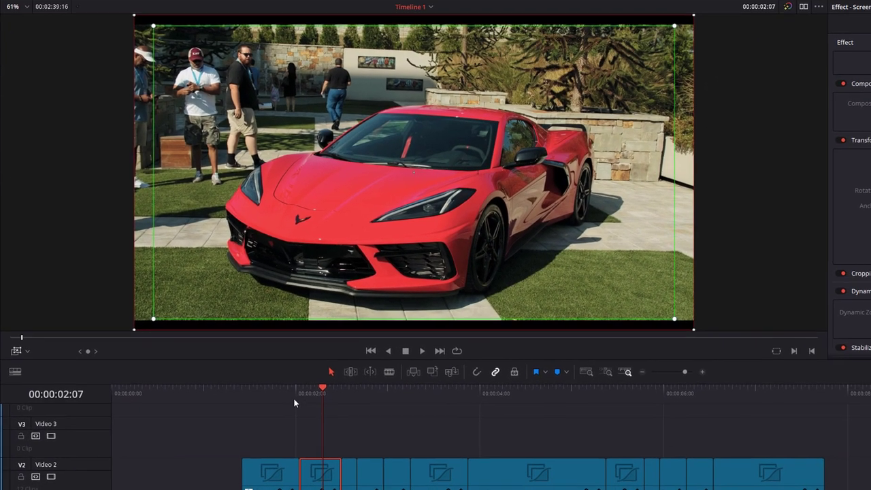
Play back from just before the second ScreenPump clip to preview the flicker effect
{"action": "left_click", "coordinate": [296, 396]}
{"action": "key", "text": "space"}
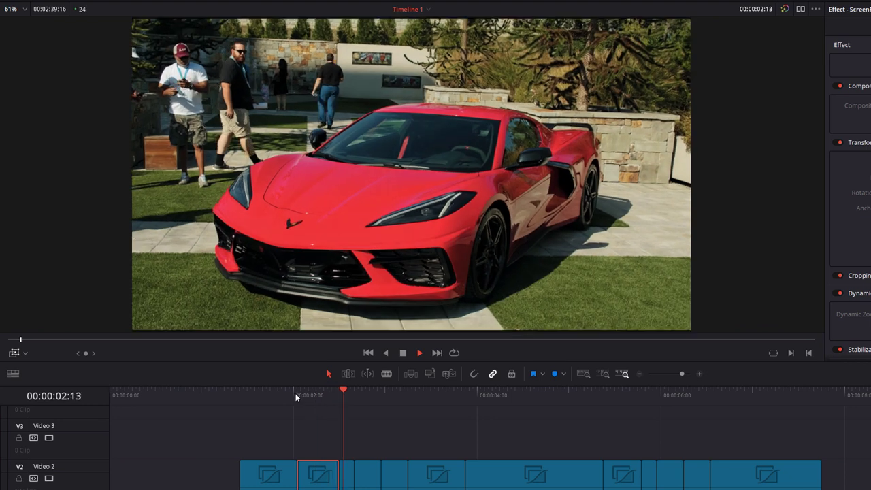
{"action": "key", "text": "space"}
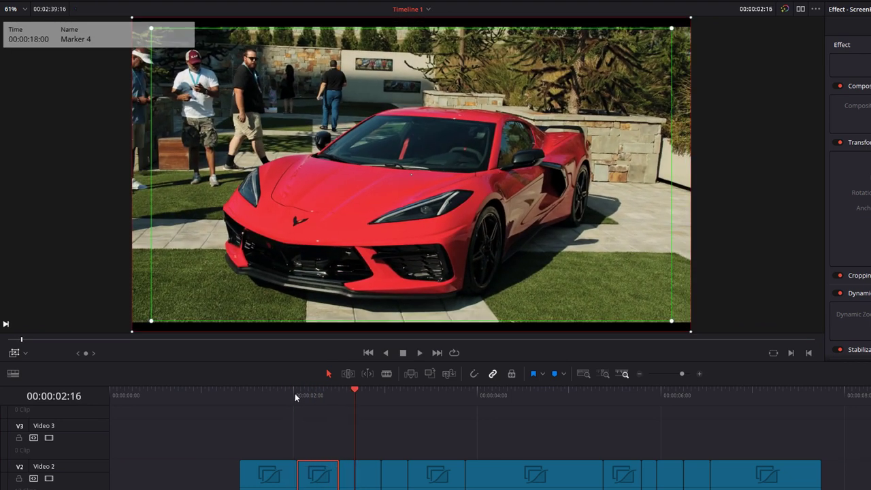